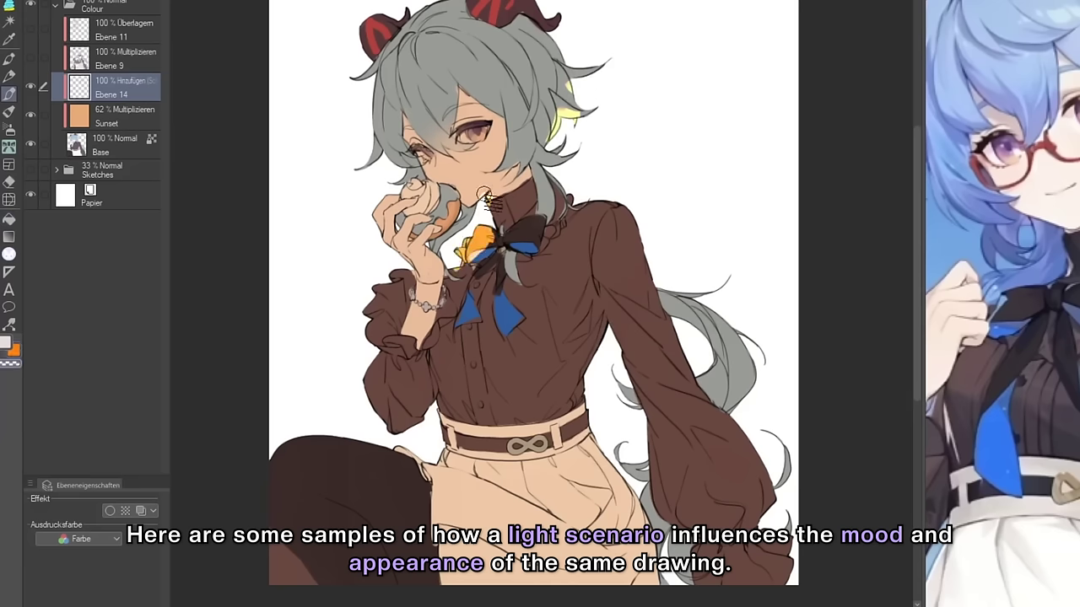
Paint orange sunset light along the ponytail, sleeve, waist and shorts on the Add layer, plus soft shading on the Overlay layer
mouse_move(683, 297)
left_mouse_down()
mouse_move(741, 409)
mouse_move(768, 504)
left_mouse_up()
left_click_drag(695, 427, 785, 582)
left_click_drag(662, 303, 742, 435)
left_click_drag(600, 331, 542, 490)
left_click_drag(540, 472, 574, 523)
left_click_drag(592, 449, 643, 507)
key("c")
mouse_move(643, 506)
left_mouse_down()
mouse_move(602, 468)
mouse_move(472, 506)
left_mouse_up()
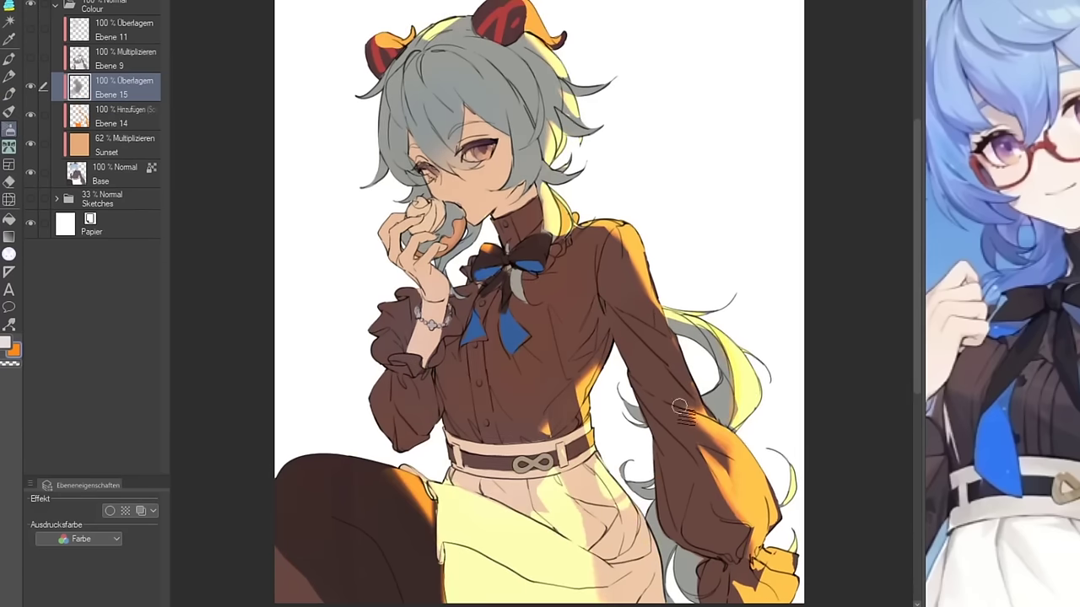
mouse_move(675, 540)
left_mouse_down()
mouse_move(734, 388)
mouse_move(418, 481)
left_mouse_up()
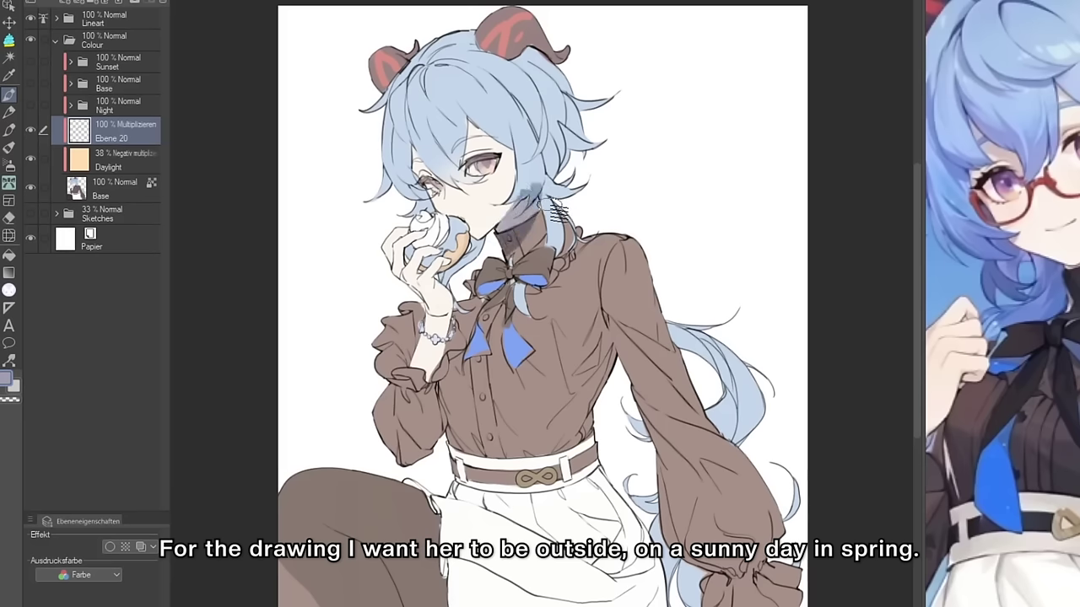
Paint daylight shadows over the neck and the hair around it on the Multiply layer Ebene 20
mouse_move(540, 219)
left_mouse_down()
mouse_move(506, 253)
mouse_move(553, 203)
mouse_move(475, 303)
mouse_move(456, 354)
mouse_move(553, 253)
mouse_move(582, 422)
mouse_move(614, 297)
left_mouse_up()
mouse_move(615, 337)
left_mouse_down()
mouse_move(726, 494)
mouse_move(417, 128)
mouse_move(544, 181)
left_mouse_up()
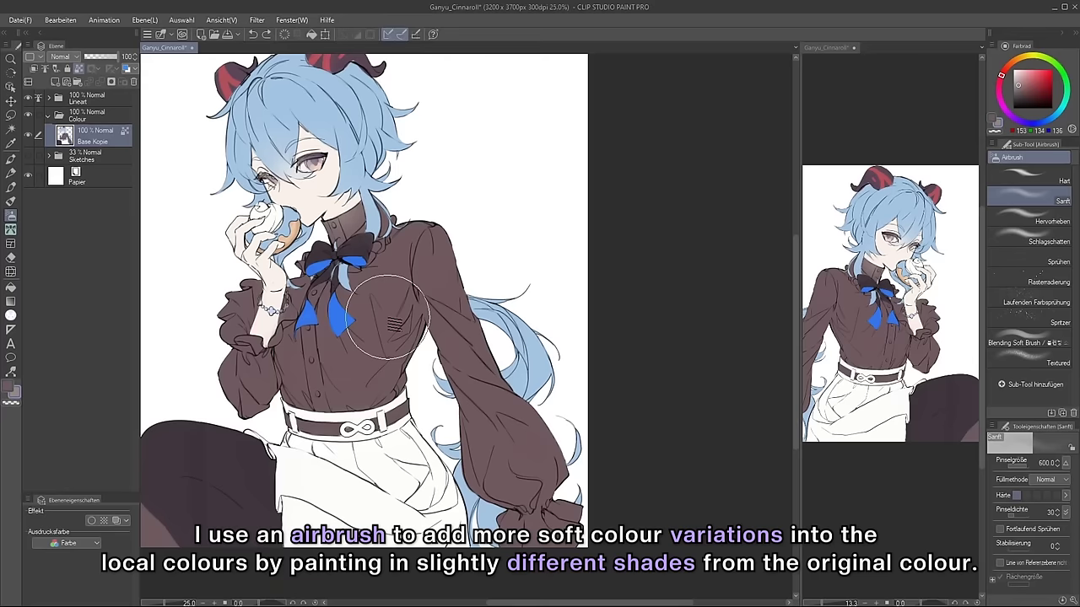
Create a new layer above Base Kopie, set its blending mode to Overlay, and fill it with orange
left_click(1014, 59)
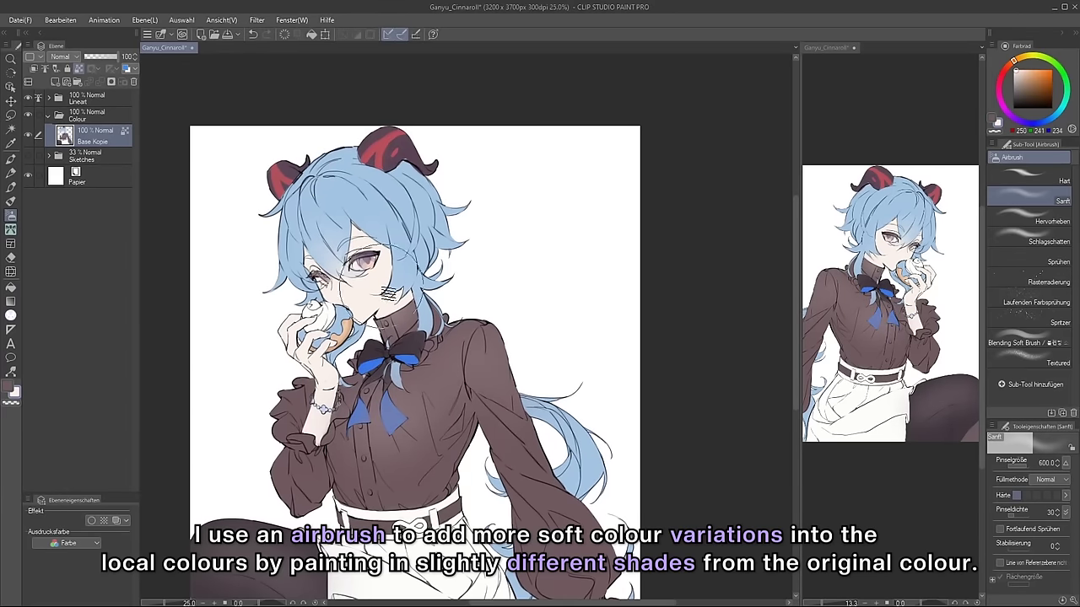
left_click(55, 82)
left_click(64, 56)
left_click(76, 145)
key("alt+Delete")
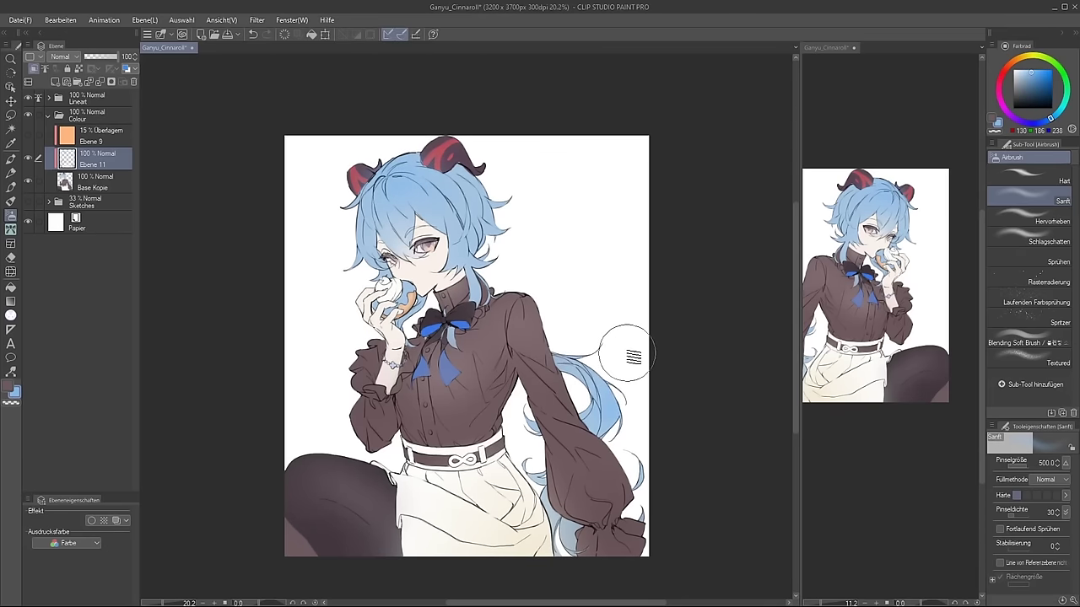
Choose a different blue and airbrush soft colour variation into the ponytail and the lower shorts on Ebene 11
left_click(1042, 122)
left_click(1037, 72)
left_click_drag(625, 421, 610, 360)
left_click_drag(613, 363, 648, 435)
left_click_drag(486, 506, 490, 528)
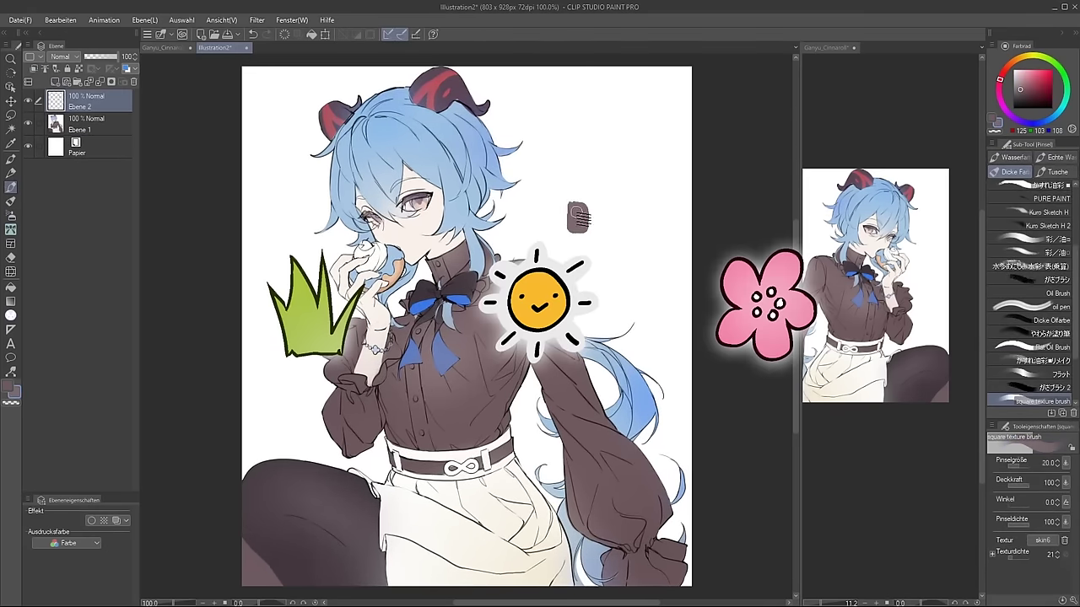
Sample the hair, shorts, horn, tights and doughnut colours and paint a swatch of each beside the figure
left_click(420, 178, "alt")
left_click_drag(573, 175, 573, 186)
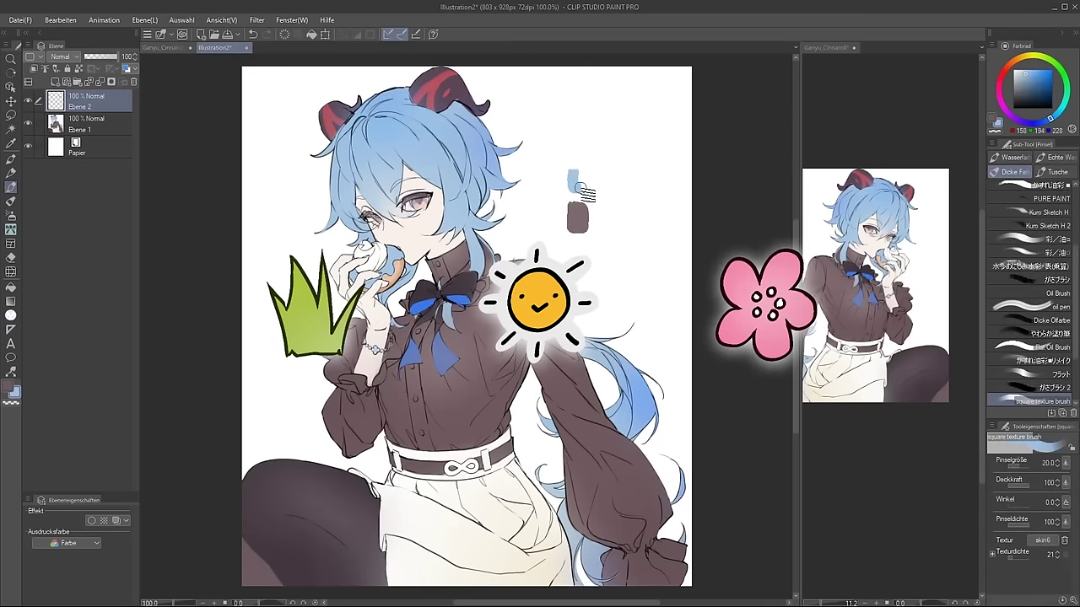
left_click(472, 498, "alt")
left_click_drag(600, 228, 610, 176)
left_click(426, 106, "alt")
left_click(344, 502, "alt")
mouse_move(557, 208)
left_mouse_down()
mouse_move(562, 224)
mouse_move(561, 211)
left_mouse_up()
left_click(395, 272, "alt")
mouse_move(626, 211)
left_mouse_down()
mouse_move(628, 221)
mouse_move(630, 172)
left_mouse_up()
left_click(451, 83, "alt")
Sample the palette swatches one by one and dab each colour around the matching hue of the colour-wheel picture
left_click(579, 217, "alt")
left_click_drag(287, 321, 285, 340)
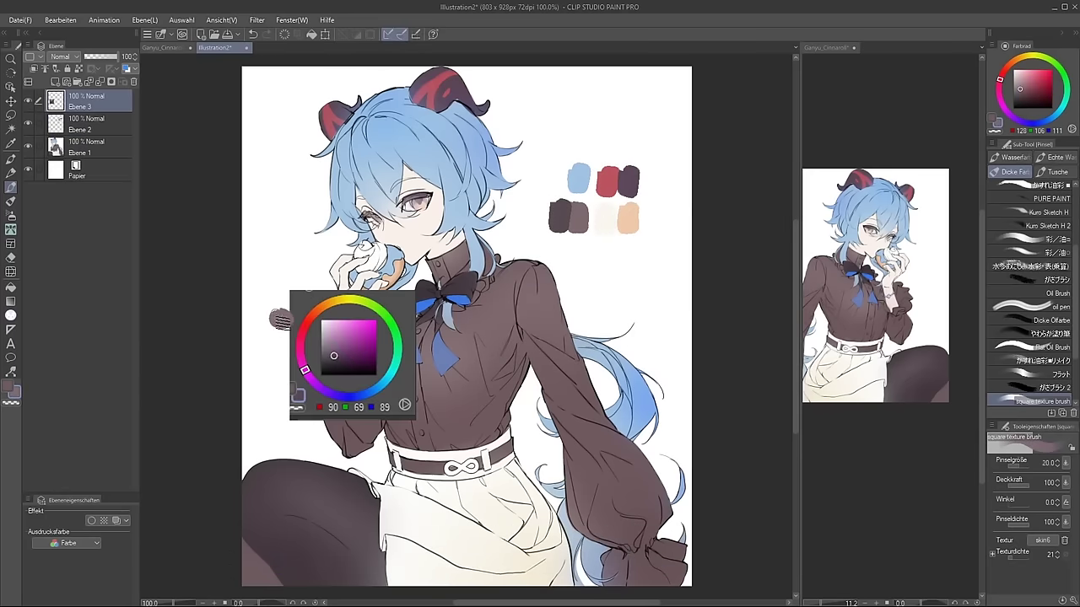
left_click(559, 216, "alt")
left_click(576, 187, "alt")
left_click(632, 212, "alt")
left_click(606, 218, "alt")
mouse_move(307, 287)
left_mouse_down()
mouse_move(312, 297)
mouse_move(301, 285)
left_mouse_up()
left_click(561, 221, "alt")
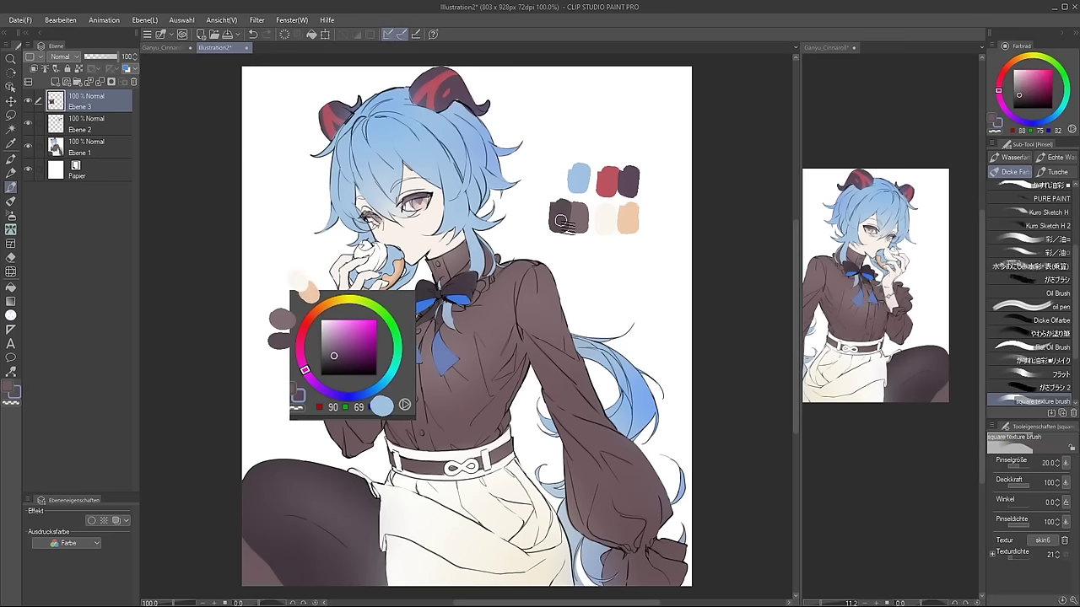
left_click(290, 365)
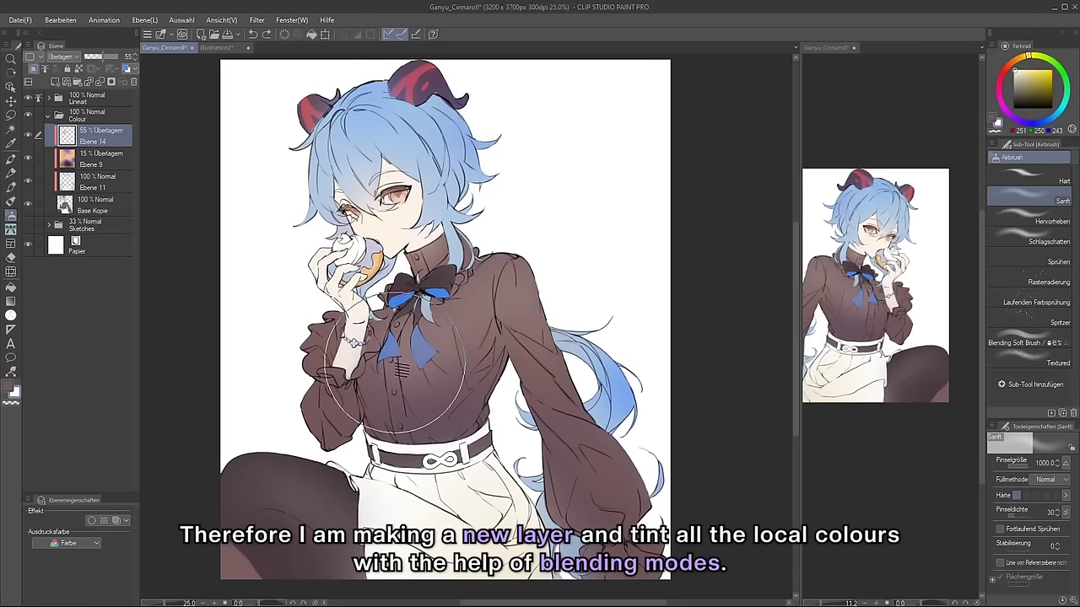
Reduce the airbrush size to 700, tint the shirt on the 55% Overlay layer Ebene 14, and sample the ponytail's blue
key("bracketleft")
key("bracketleft")
left_click_drag(414, 351, 445, 361)
left_click(614, 384, "alt")
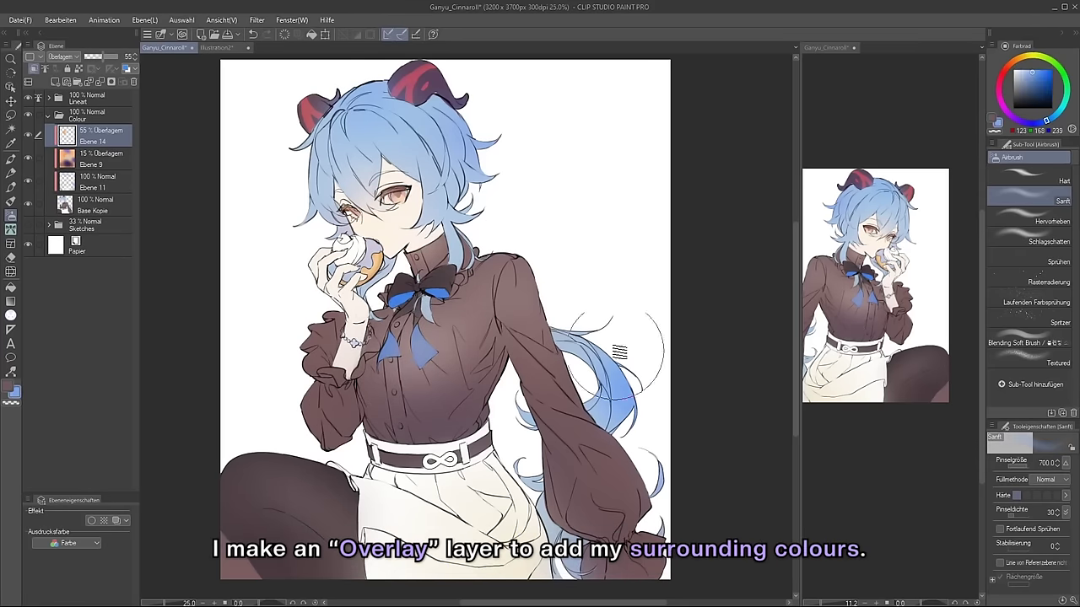
Airbrush a yellow-orange tint over the shorts and the sleeve area on the 15% Overlay layer Ebene 9
left_click(101, 158)
left_click(1020, 57)
left_click_drag(443, 427, 536, 524)
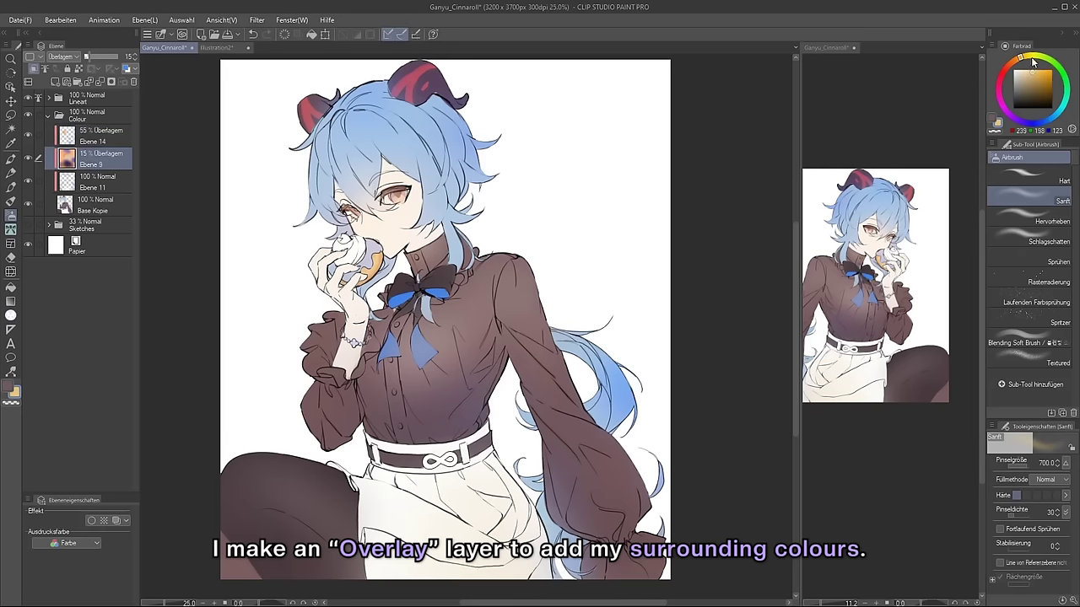
left_click_drag(540, 330, 539, 327)
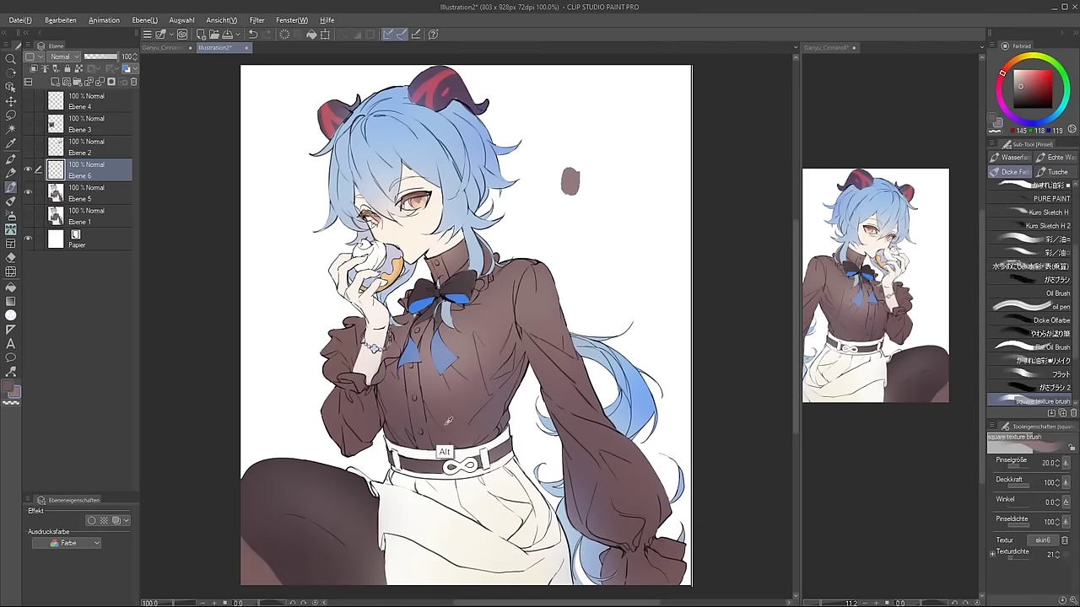
Paint a new set of swatches beside the tinted figure for its hair, horn, clothing, skin and doughnut colours on Ebene 6
left_click_drag(580, 182, 616, 185)
left_click_drag(573, 146, 574, 159)
mouse_move(590, 146)
left_mouse_down()
mouse_move(589, 159)
mouse_move(634, 161)
left_mouse_up()
mouse_move(650, 148)
left_mouse_down()
mouse_move(651, 161)
mouse_move(619, 153)
left_mouse_up()
mouse_move(601, 218)
left_mouse_down()
mouse_move(605, 232)
mouse_move(621, 233)
mouse_move(588, 232)
left_mouse_up()
left_click_drag(581, 320, 582, 322)
left_click_drag(639, 211, 640, 233)
left_click_drag(362, 377, 363, 379)
Paste the colour-wheel picture over the figure and dab the brown clothing colours beside its red side, sampling the light blue too
key("ctrl+v")
left_click(335, 322)
left_click(336, 369)
left_click(588, 155, "alt")
Sample the red, purple, yellow, dark brown and lilac swatches and dab each one around the colour wheel
left_click(620, 151, "alt")
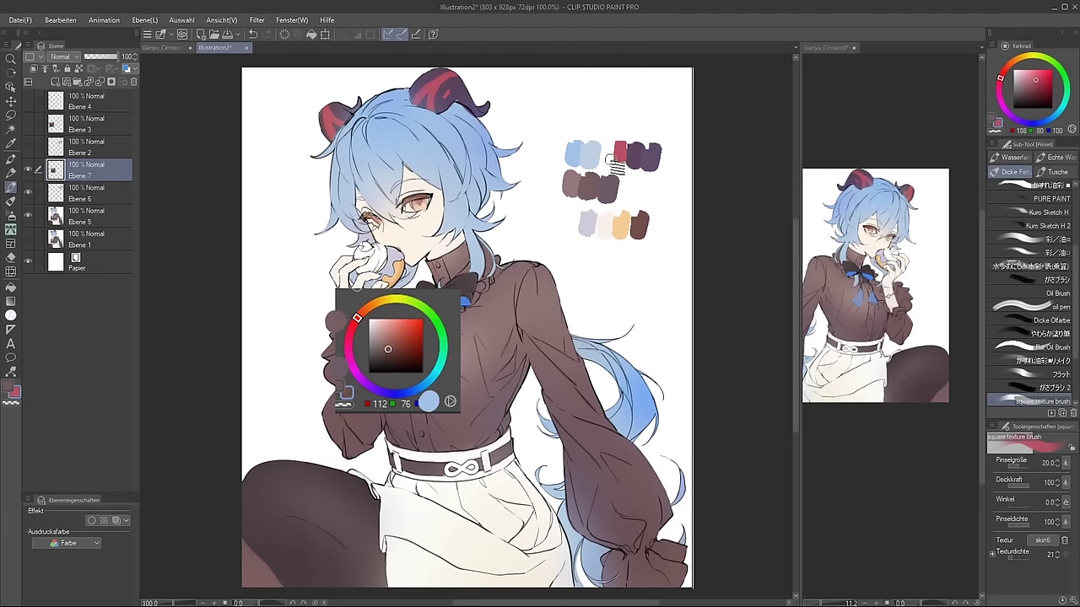
left_click(636, 156, "alt")
left_click(353, 386)
left_click(621, 226, "alt")
left_click(374, 287)
left_click(640, 224, "alt")
left_click(344, 304)
left_click(588, 223, "alt")
left_click(361, 418)
Duplicate Ebene 4 above Ebene 7, mark the wheel's warm hue range with a red size 8 arc, and undo the last stroke
left_click_drag(105, 103, 105, 158)
left_click(28, 169)
left_click(334, 337, "alt")
key("bracketleft")
key("bracketleft")
key("bracketleft")
key("bracketleft")
key("bracketleft")
left_click_drag(385, 306, 380, 385)
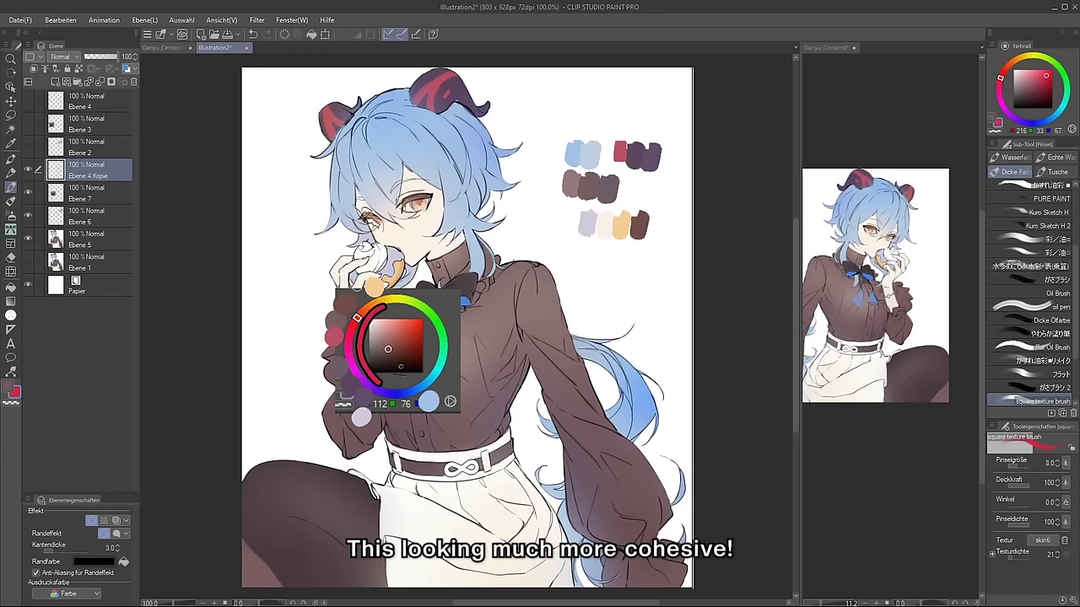
key("ctrl+z")
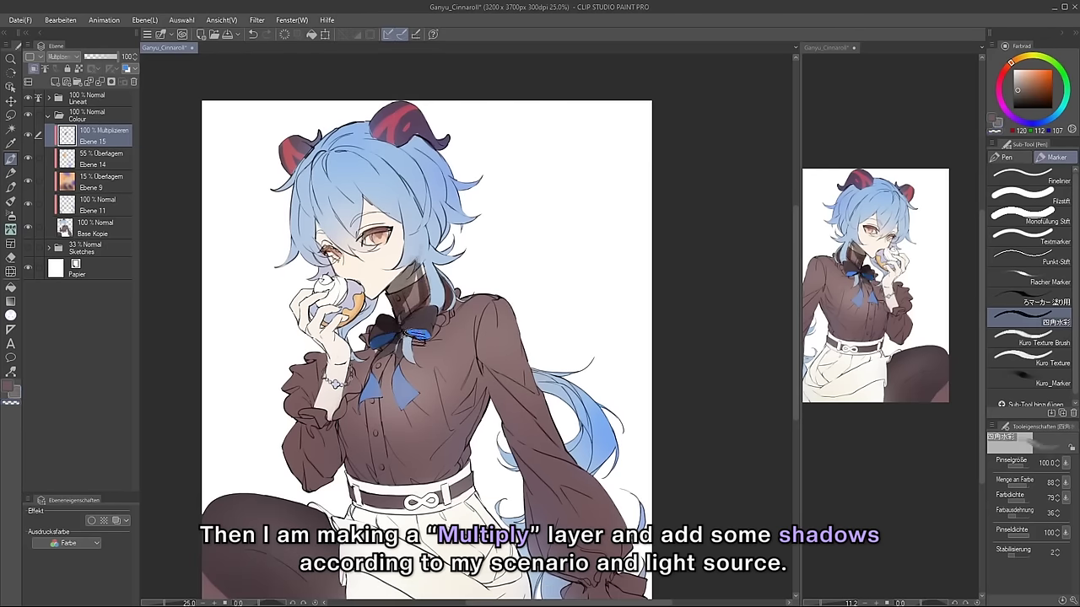
Paint shadows on the raised wrist and its ruffled cuff on the Multiply layer Ebene 15
mouse_move(381, 377)
left_mouse_down()
mouse_move(302, 383)
mouse_move(333, 376)
mouse_move(319, 404)
mouse_move(327, 374)
mouse_move(331, 415)
mouse_move(339, 387)
left_mouse_up()
key("c")
left_click_drag(325, 408, 302, 403)
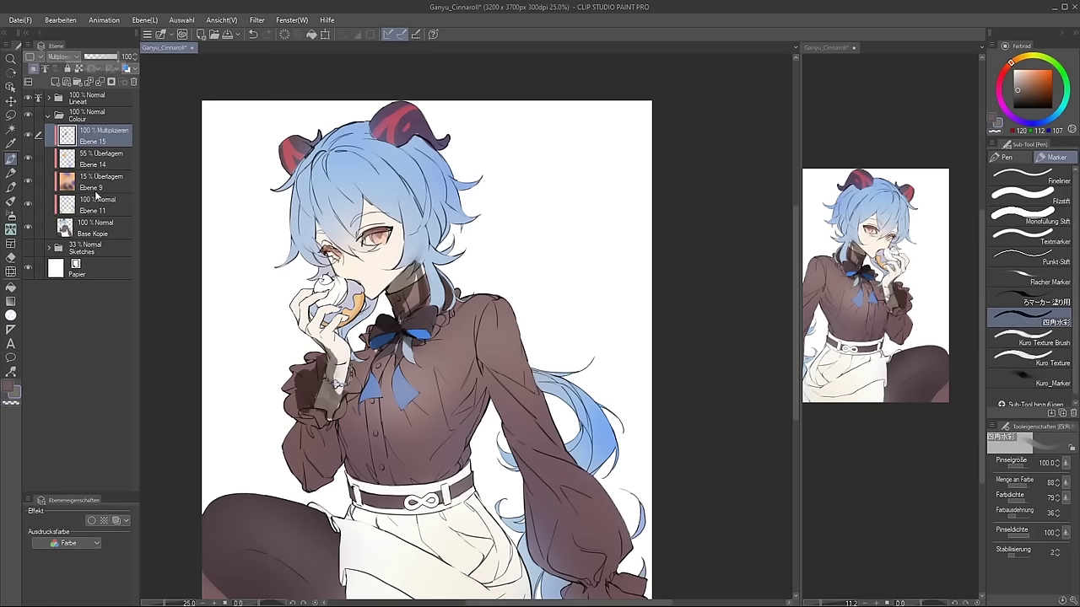
Paint the shadow cast by the fringe across the eyes and cheeks, erasing the excess to shape its edges
left_click_drag(391, 263, 394, 226)
mouse_move(397, 253)
left_mouse_down()
mouse_move(399, 225)
mouse_move(381, 272)
mouse_move(371, 220)
left_mouse_up()
key("c")
mouse_move(370, 260)
left_mouse_down()
mouse_move(400, 253)
mouse_move(387, 272)
mouse_move(394, 250)
mouse_move(396, 264)
mouse_move(400, 245)
mouse_move(331, 243)
mouse_move(383, 253)
mouse_move(331, 205)
mouse_move(316, 274)
left_mouse_up()
key("c")
key("c")
key("c")
key("c")
key("c")
key("c")
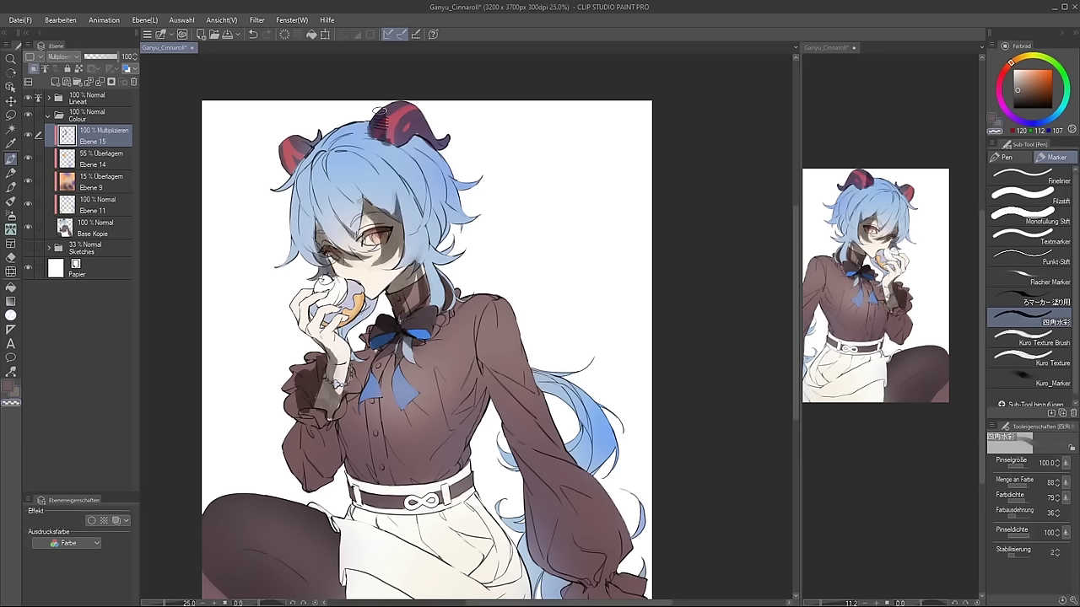
Paint and refine shadows on the hair beside the face, the raised hand and arm, and the shirt's torso
mouse_move(308, 222)
left_mouse_down()
mouse_move(346, 181)
mouse_move(308, 253)
mouse_move(317, 245)
left_mouse_up()
key("c")
mouse_move(319, 307)
left_mouse_down()
mouse_move(327, 284)
mouse_move(334, 371)
mouse_move(361, 422)
mouse_move(351, 447)
mouse_move(363, 469)
mouse_move(397, 455)
left_mouse_up()
mouse_move(287, 405)
left_mouse_down()
mouse_move(371, 506)
mouse_move(409, 528)
mouse_move(496, 378)
left_mouse_up()
key("c")
left_click_drag(471, 422, 448, 471)
left_click_drag(452, 373, 439, 429)
Enlarge the brush and shade the shirt front, then the folds of the long sleeve down to its cuff
key("]")
mouse_move(373, 361)
left_mouse_down()
mouse_move(391, 423)
mouse_move(376, 403)
left_mouse_up()
left_click_drag(488, 314, 540, 418)
mouse_move(540, 417)
left_mouse_down()
mouse_move(518, 447)
mouse_move(548, 553)
mouse_move(525, 510)
left_mouse_up()
key("c")
mouse_move(524, 506)
left_mouse_down()
mouse_move(578, 547)
mouse_move(566, 569)
left_mouse_up()
mouse_move(566, 569)
left_mouse_down()
mouse_move(556, 525)
mouse_move(587, 527)
left_mouse_up()
Paint and trim shadows on the raised leg and the adjoining shorts, undoing the last stroke
key("c")
left_click_drag(265, 465, 317, 508)
key("c")
mouse_move(239, 450)
left_mouse_down()
mouse_move(325, 494)
mouse_move(327, 506)
left_mouse_up()
key("c")
left_click_drag(345, 459, 407, 447)
mouse_move(271, 479)
left_mouse_down()
mouse_move(316, 515)
mouse_move(270, 474)
left_mouse_up()
key("ctrl+z")
Shade the sleeve near the armpit, the upper shorts, and the area along the sleeve and ponytail
left_click_drag(479, 348, 478, 365)
left_click_drag(422, 437, 499, 469)
mouse_move(533, 420)
left_mouse_down()
mouse_move(521, 494)
mouse_move(557, 505)
mouse_move(567, 477)
mouse_move(537, 523)
left_mouse_up()
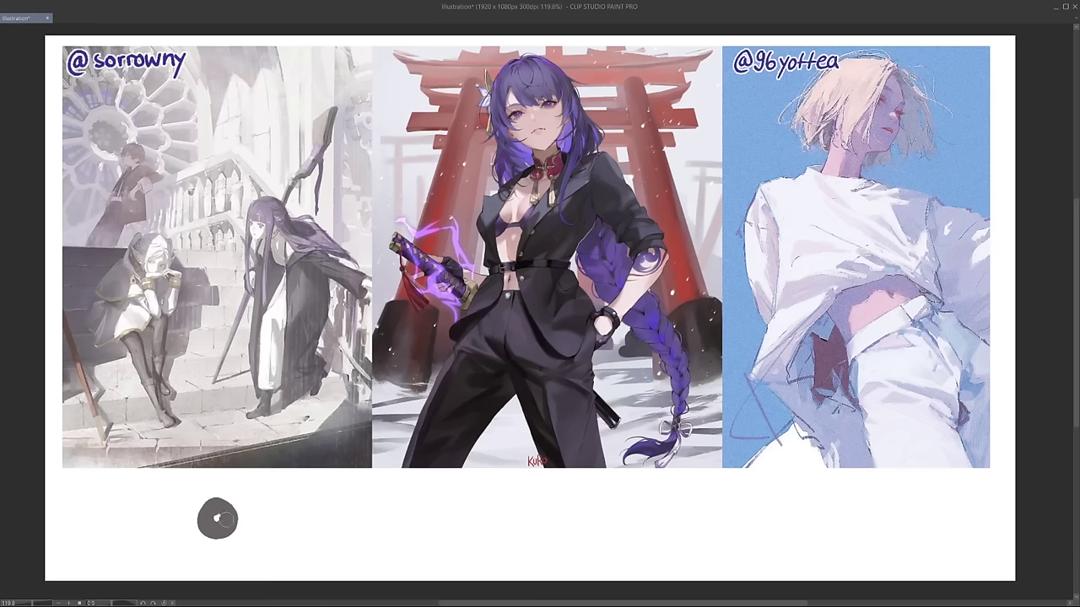
Sample the dark clothing tones of the first reference artwork and paint a row of five grey swatches beneath it
left_click(218, 517)
left_click(254, 518)
left_click(183, 517)
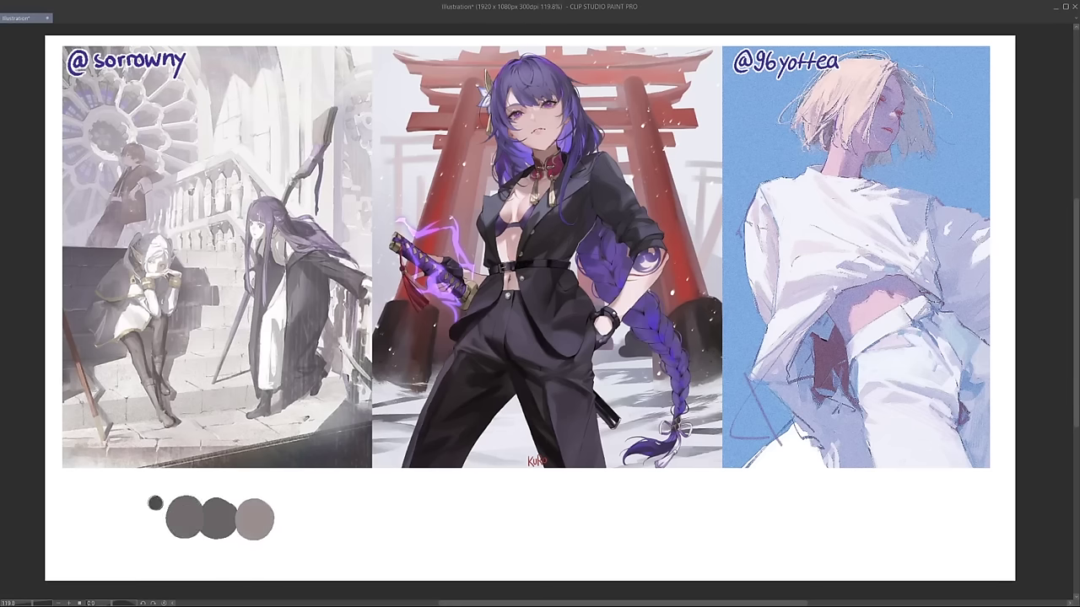
left_click(155, 516)
left_click(123, 516)
Sample the black suit's tones in the middle reference artwork and paint five overlapping swatches beneath it
left_click(418, 518)
left_click(454, 520)
left_click(489, 523)
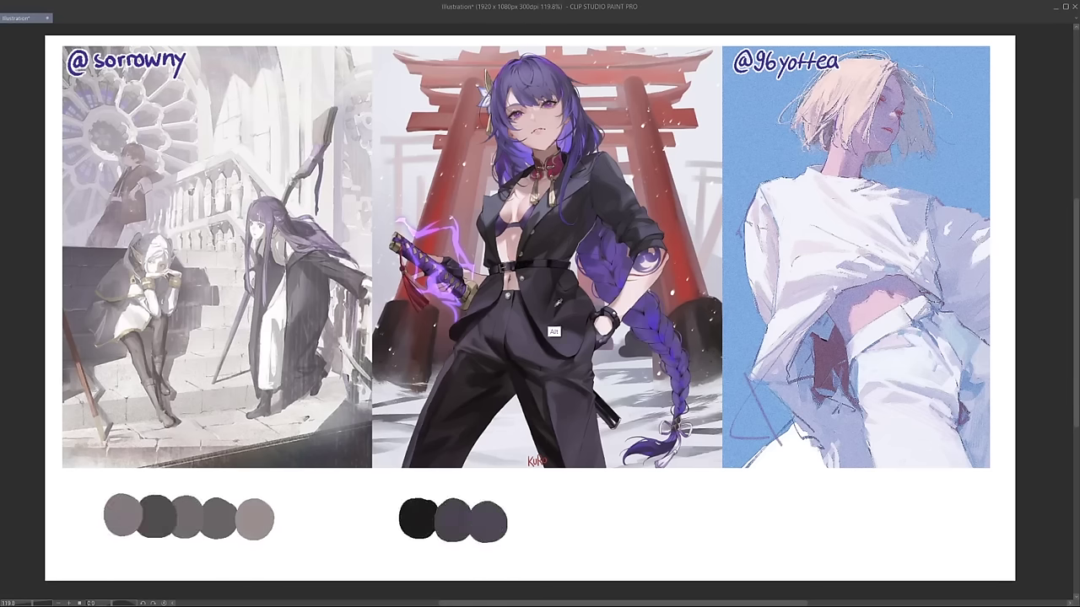
left_click(522, 521)
left_click(552, 521)
Paint three overlapping colour swatches beneath the blue-background reference artwork
left_click(763, 521)
left_click(803, 522)
left_click(841, 521)
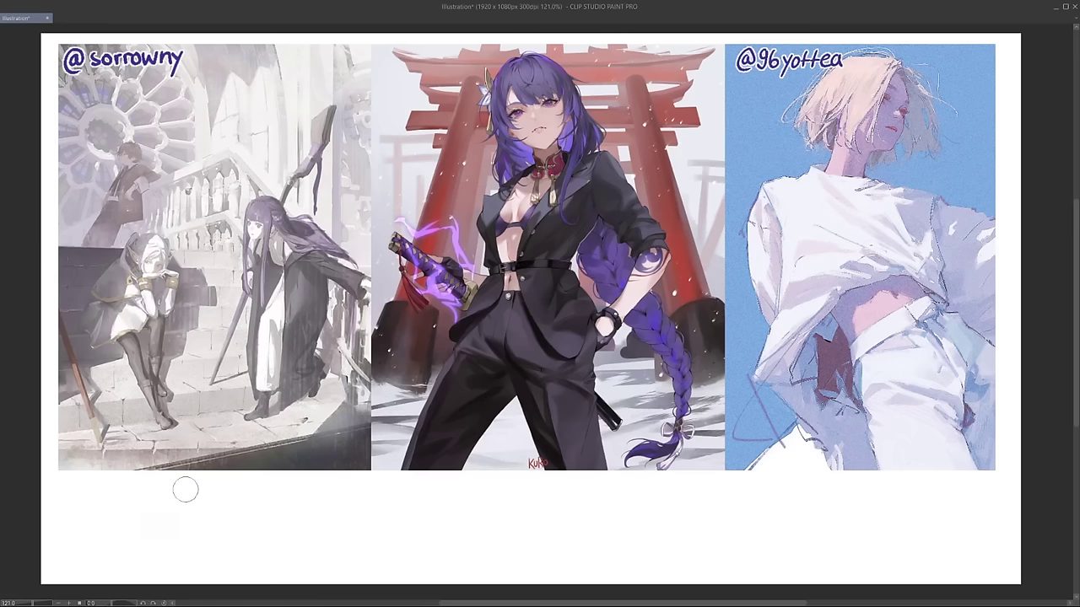
Sample light and shadowed skin tones from the three reference artworks and paint swatches of them beneath each picture
left_click(190, 515)
left_click_drag(229, 509, 236, 521)
mouse_move(456, 512)
left_mouse_down()
mouse_move(463, 525)
mouse_move(506, 523)
left_mouse_up()
left_click(874, 327, "alt")
mouse_move(778, 511)
left_mouse_down()
mouse_move(786, 525)
mouse_move(823, 518)
left_mouse_up()
left_click(893, 108, "alt")
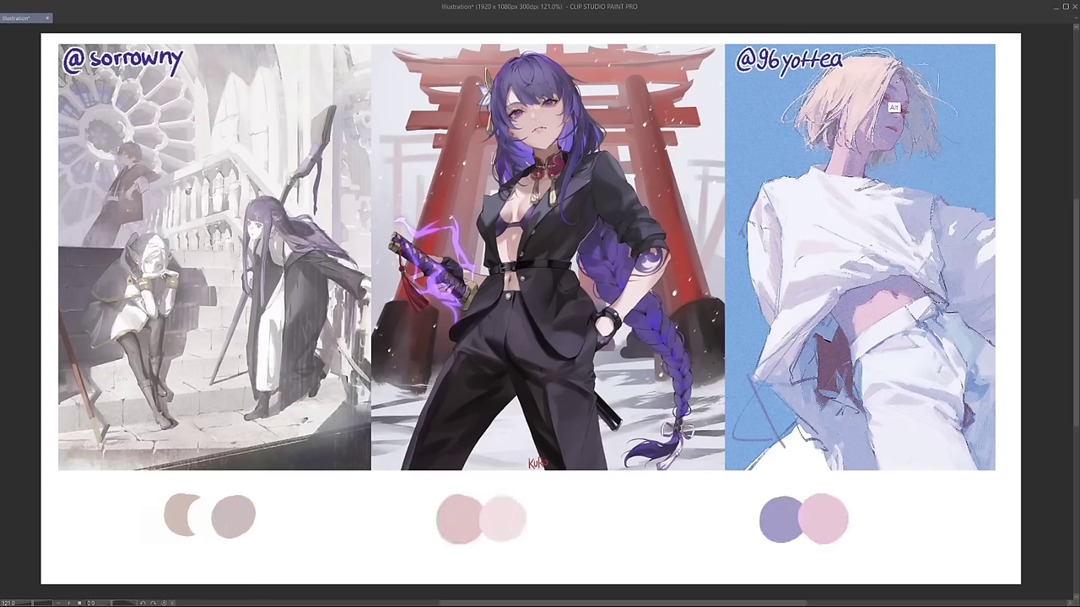
left_click(856, 519)
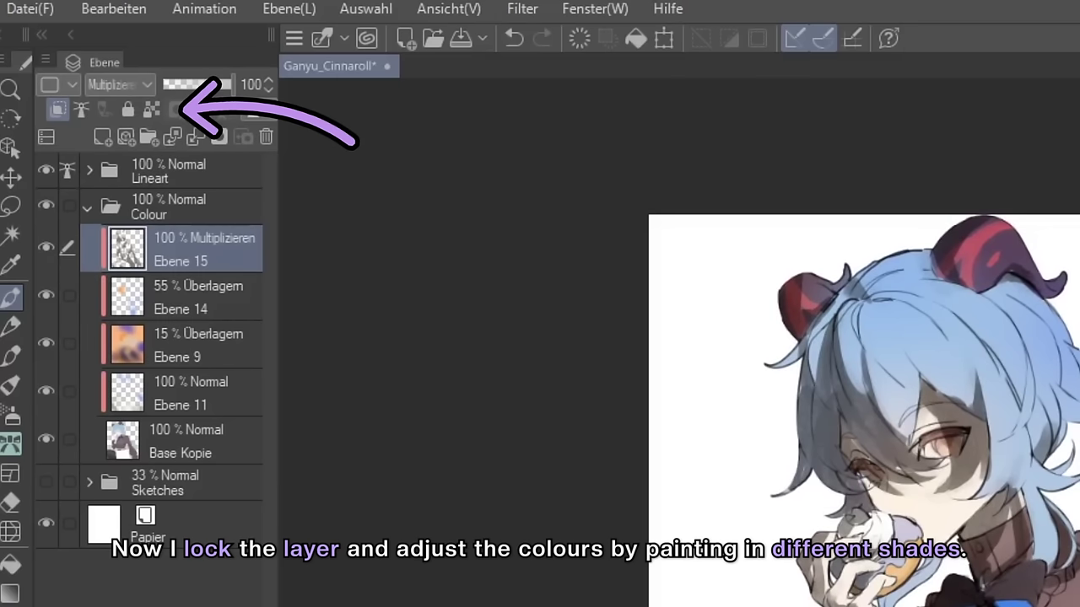
Lock the transparent pixels of the Multiply layer Ebene 15 and airbrush warm orange-brown into the face shadows
left_click(152, 110)
key("b")
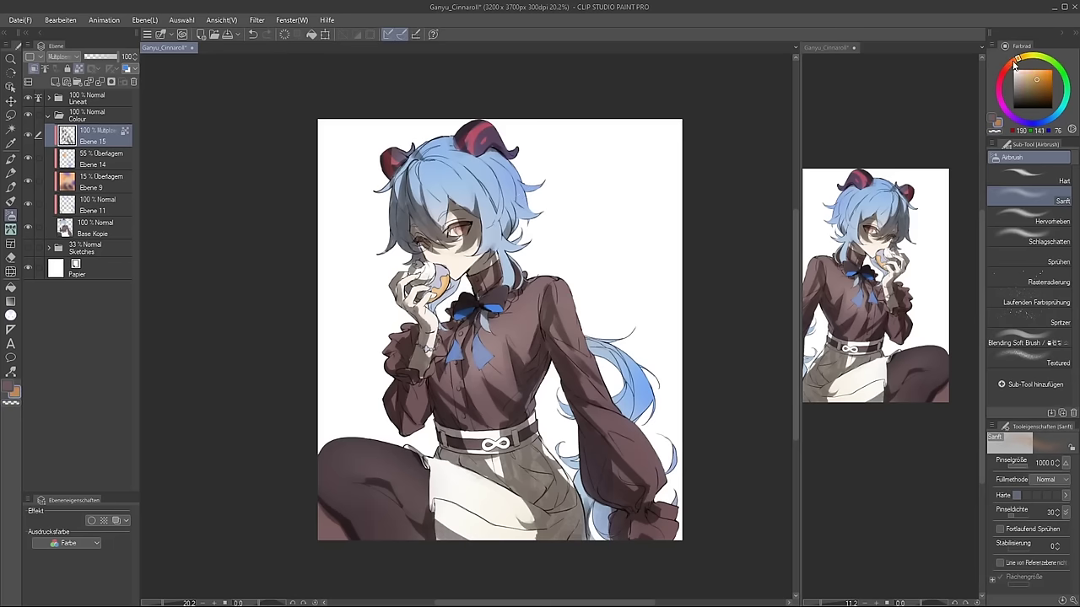
left_click(511, 196, "alt")
left_click(508, 185, "alt")
left_click_drag(413, 190, 408, 240)
Sample colours from the drawing and airbrush them into the shadows of the lower shorts
left_click(531, 354, "alt")
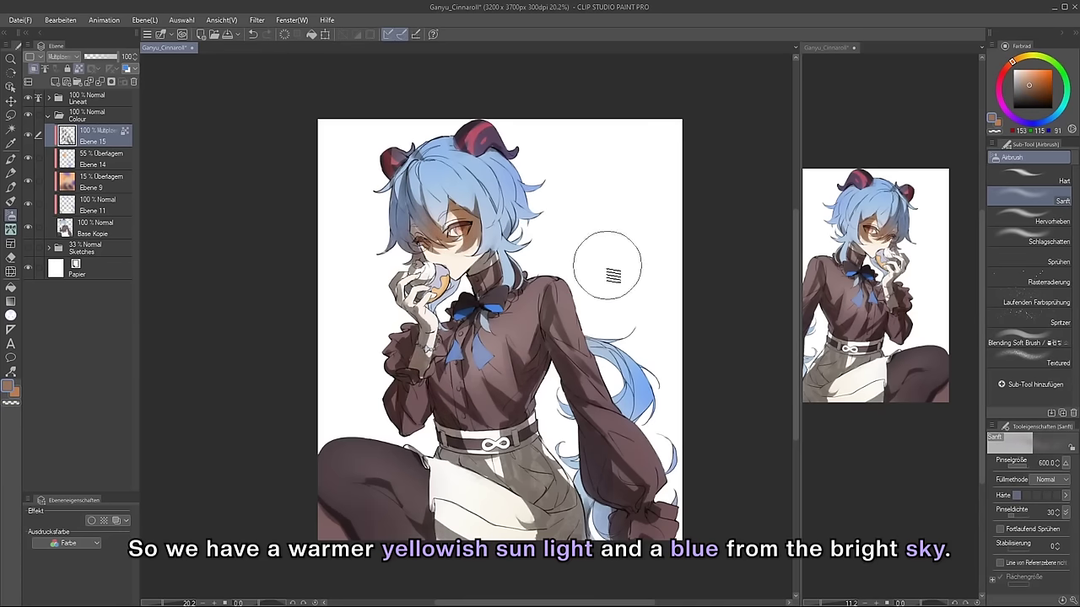
left_click(637, 392, "alt")
left_click_drag(548, 506, 567, 523)
mouse_move(572, 482)
left_mouse_down()
mouse_move(552, 470)
mouse_move(511, 559)
left_mouse_up()
Sample further shadow colours and airbrush variation into the shadows at the waist, across the shirt and around the neck
left_click(447, 472, "alt")
left_click(507, 506, "alt")
left_click_drag(510, 460, 521, 451)
left_click_drag(508, 376, 417, 359)
mouse_move(468, 228)
left_mouse_down()
mouse_move(482, 268)
mouse_move(506, 232)
left_mouse_up()
scroll(494, 261, "up", 1)
left_click(499, 245, "alt")
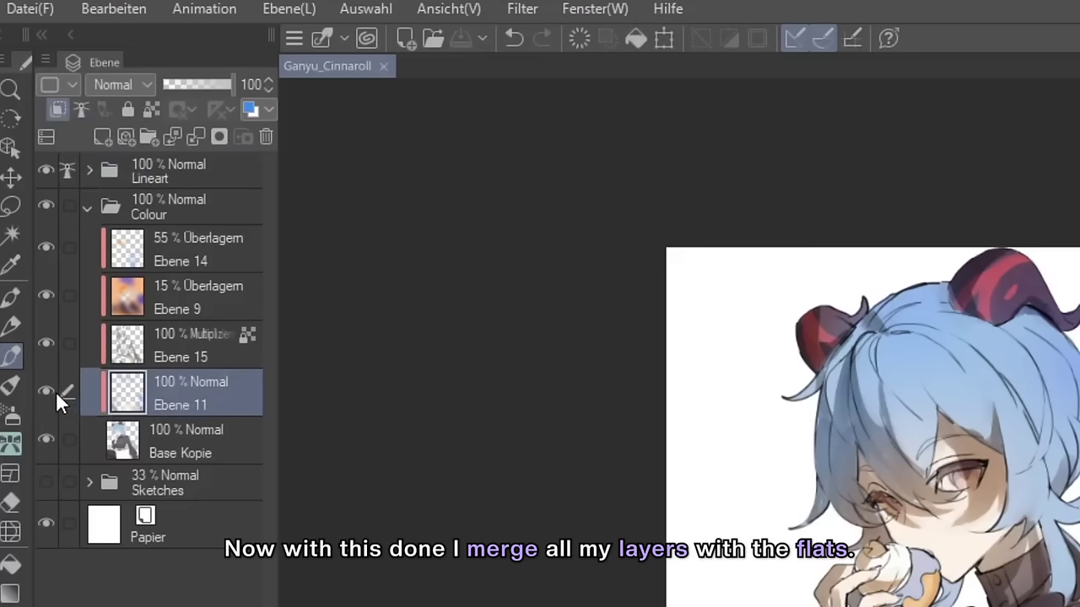
Merge the layers Ebene 11, Ebene 15, Ebene 9 and Ebene 14 down into Base Kopie one after another
key("ctrl+e")
left_click(192, 342)
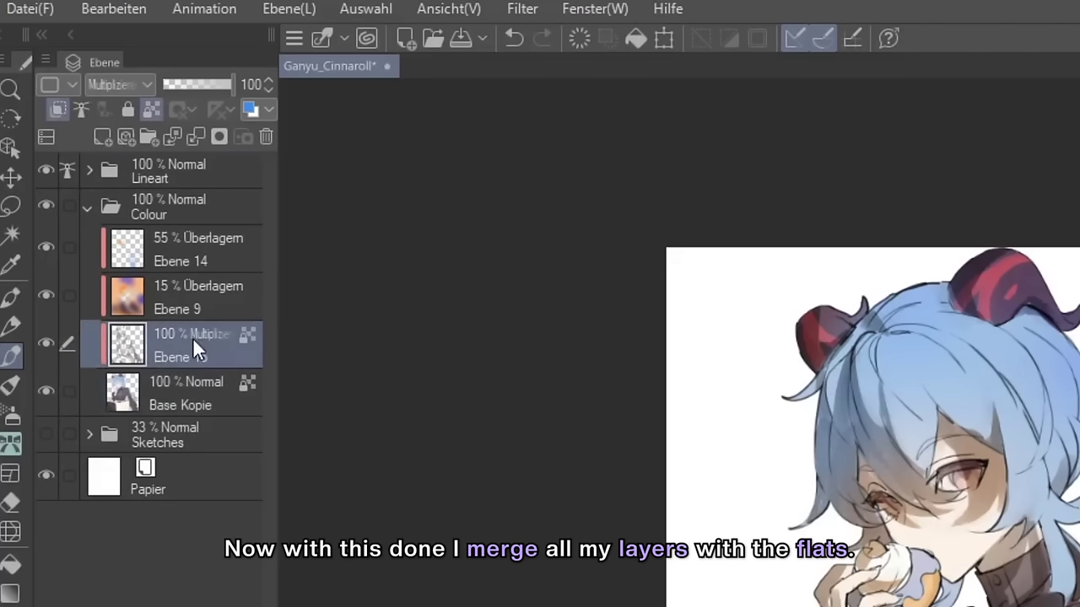
key("ctrl+e")
left_click(199, 305)
key("ctrl+e")
left_click(198, 265)
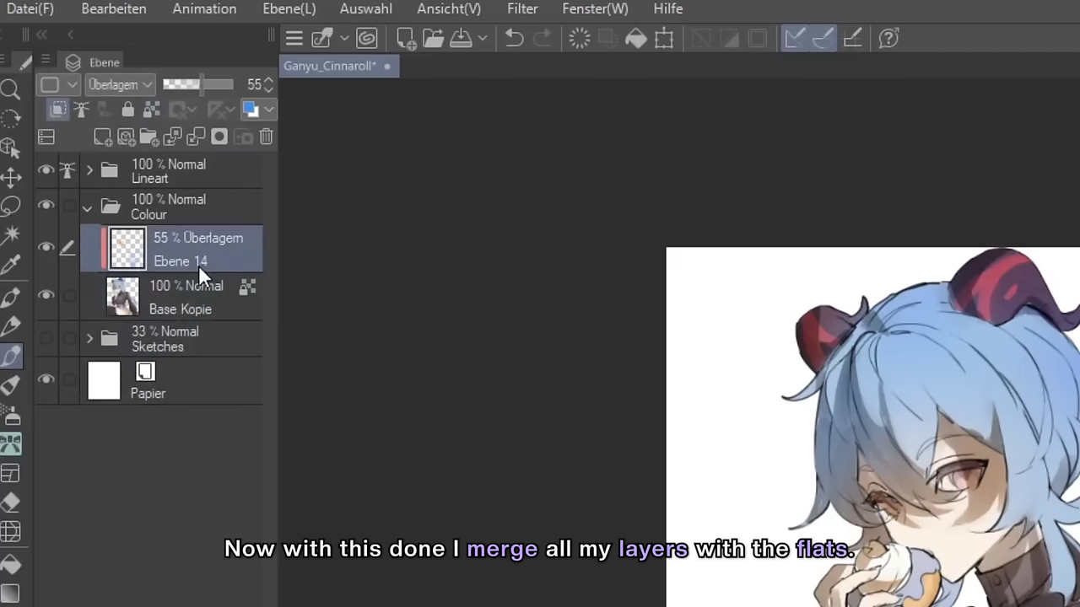
key("ctrl+e")
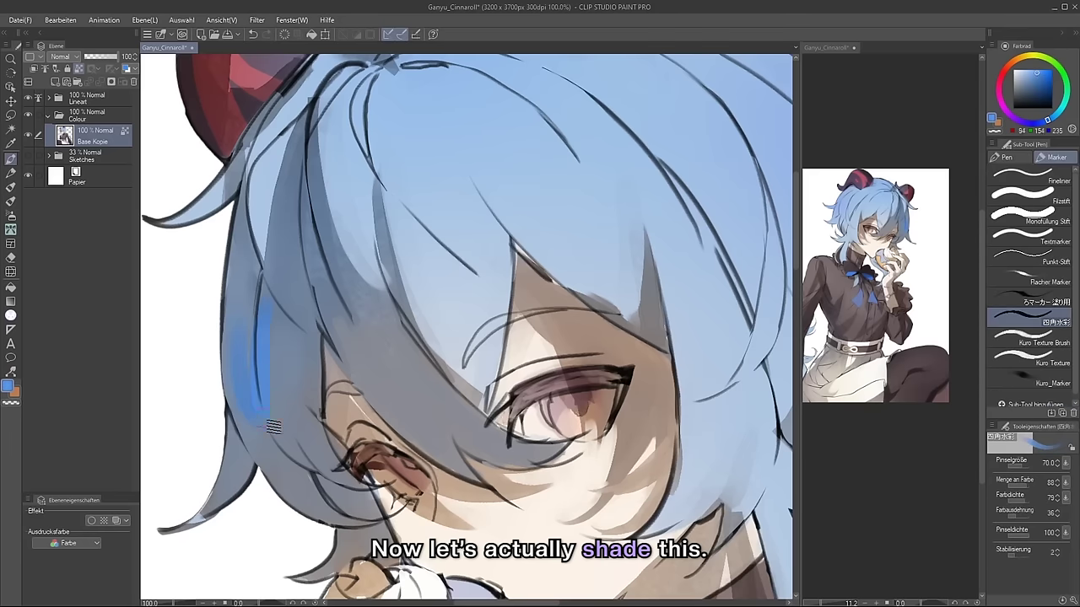
Paint and blend saturated blue variation into the hair shadows, from the fringe and side strands to the back of the head
key("b")
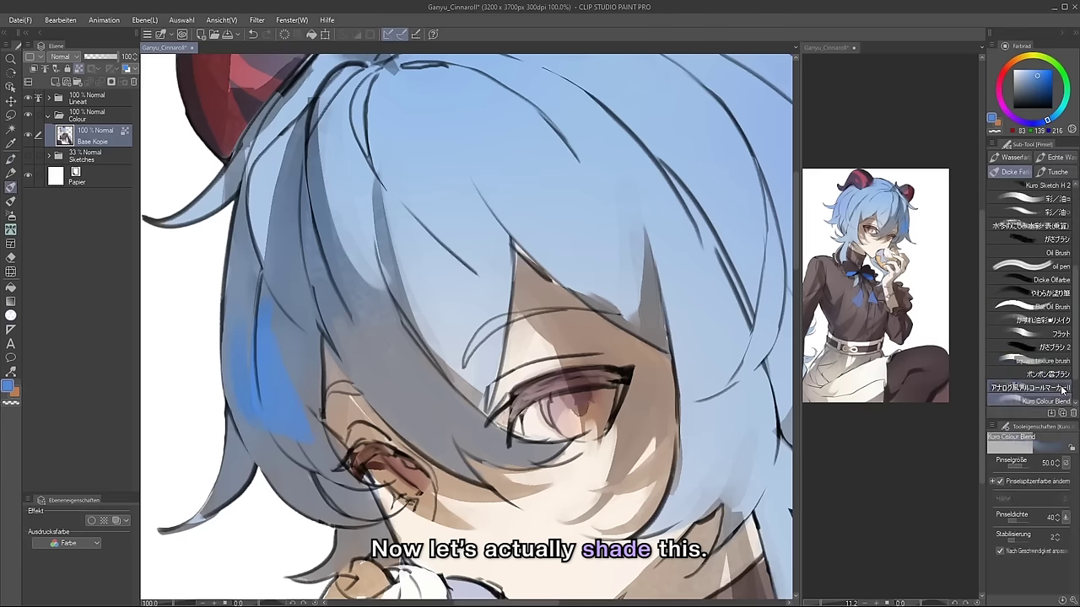
left_click_drag(369, 221, 339, 289)
left_click_drag(429, 405, 464, 443)
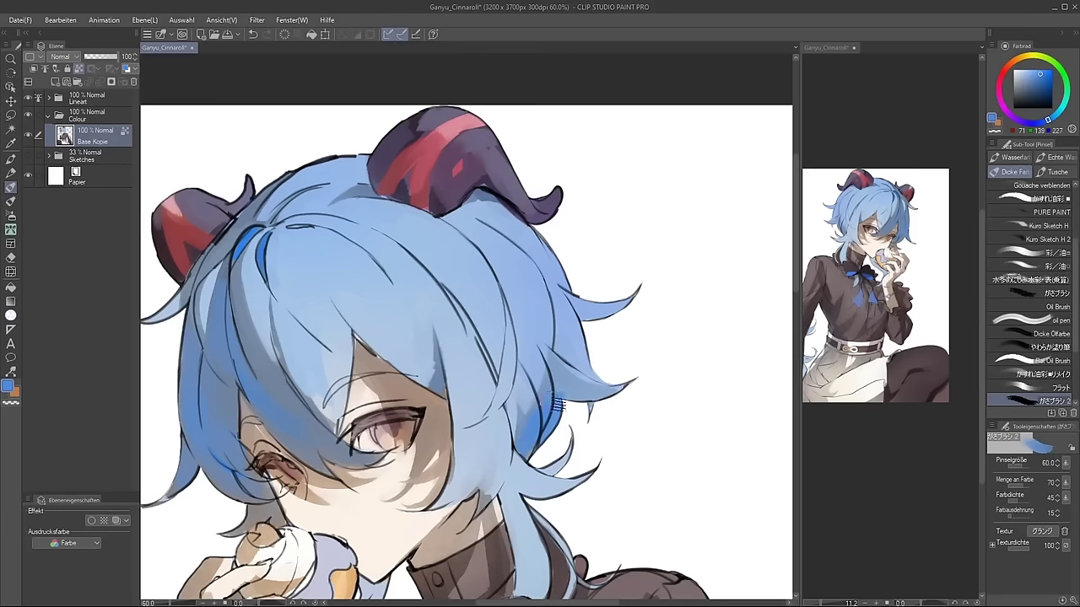
left_click_drag(472, 176, 515, 202)
left_click_drag(486, 287, 504, 349)
mouse_move(511, 312)
left_mouse_down()
mouse_move(480, 388)
mouse_move(529, 292)
left_mouse_up()
left_click_drag(532, 355, 508, 422)
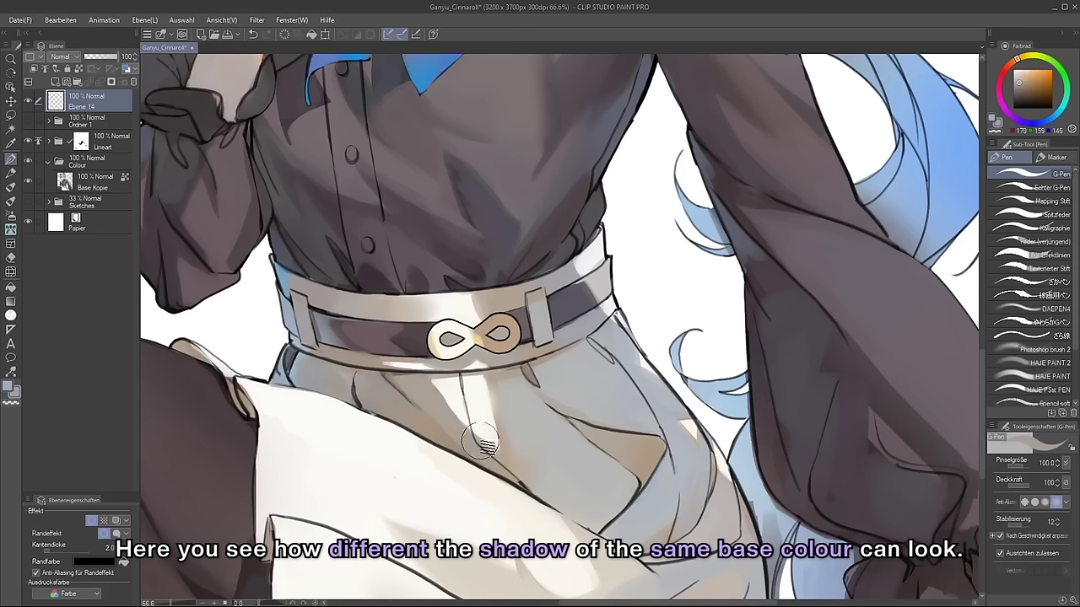
Sample three shadow colours from the light shorts and waist and place each as a round swatch beside its area
left_click(479, 446)
left_click(636, 386, "alt")
mouse_move(663, 360)
left_mouse_down()
mouse_move(677, 356)
mouse_move(654, 367)
left_mouse_up()
left_click(284, 377, "alt")
left_click_drag(265, 365, 275, 370)
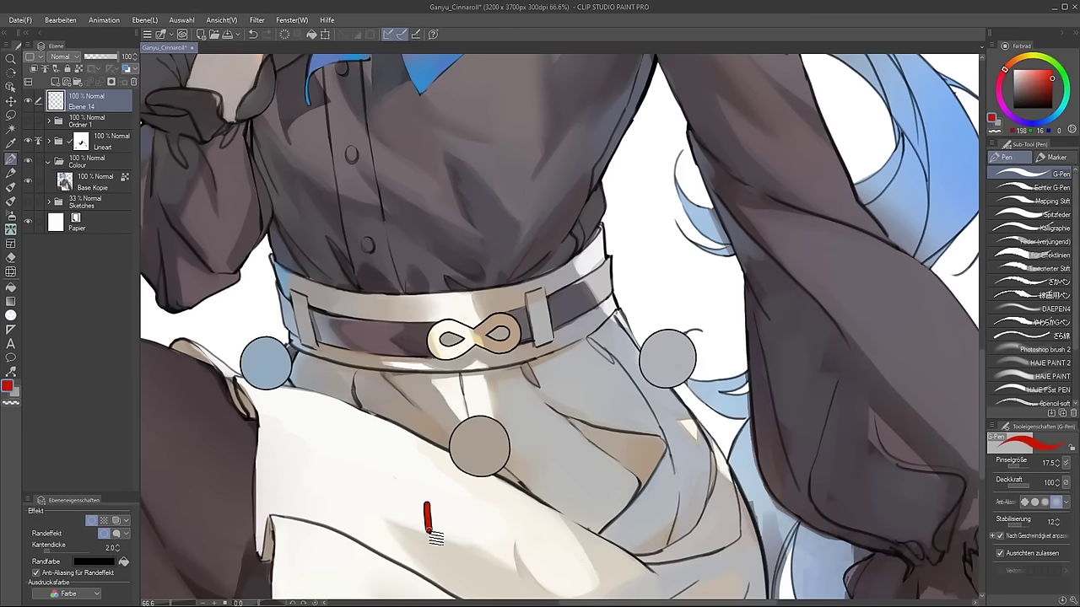
Handwrite WARM below the brownish swatch and COLD below the grey swatch in red, adding strokes between the swatches
left_click_drag(430, 531, 454, 505)
mouse_move(459, 531)
left_mouse_down()
mouse_move(490, 506)
mouse_move(525, 529)
left_mouse_up()
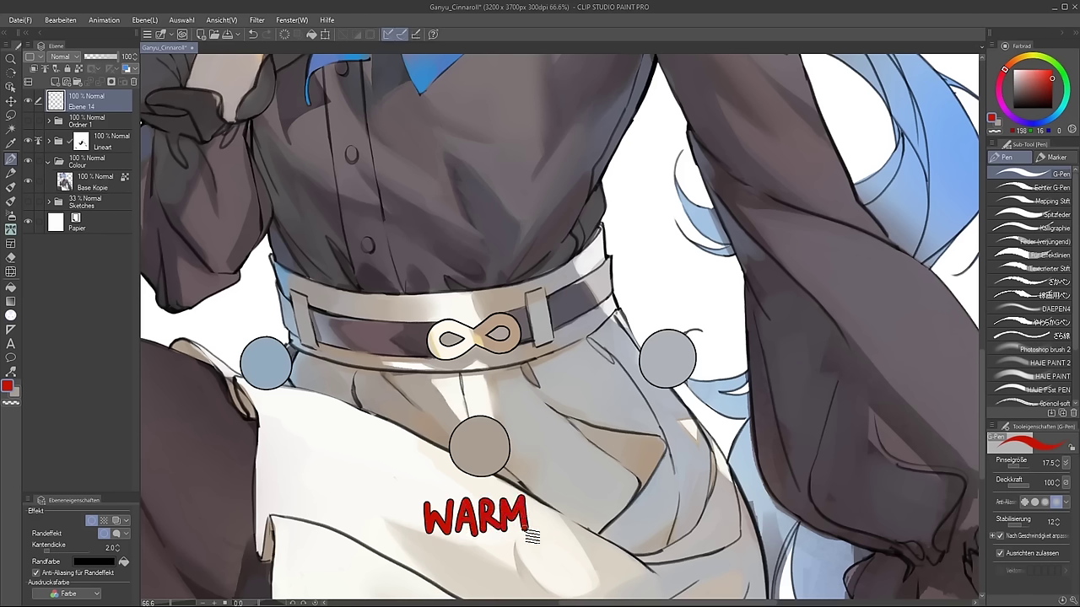
left_click_drag(657, 410, 655, 430)
left_click_drag(671, 410, 671, 410)
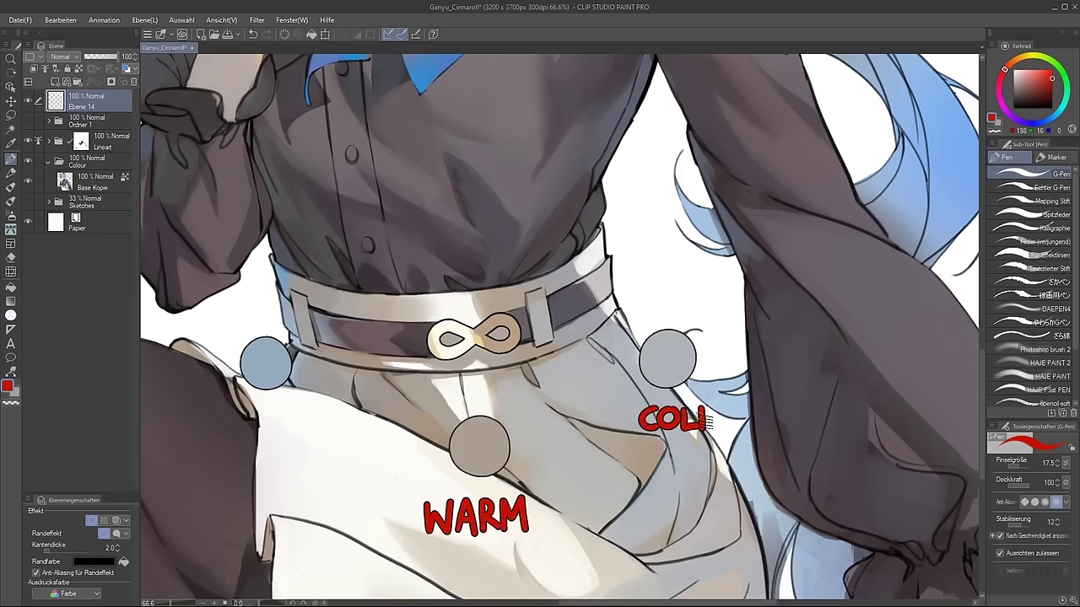
mouse_move(519, 447)
left_mouse_down()
mouse_move(622, 386)
mouse_move(625, 408)
left_mouse_up()
mouse_move(437, 451)
left_mouse_down()
mouse_move(362, 437)
mouse_move(314, 393)
left_mouse_up()
left_click_drag(322, 415, 338, 401)
left_click_drag(678, 464, 695, 387)
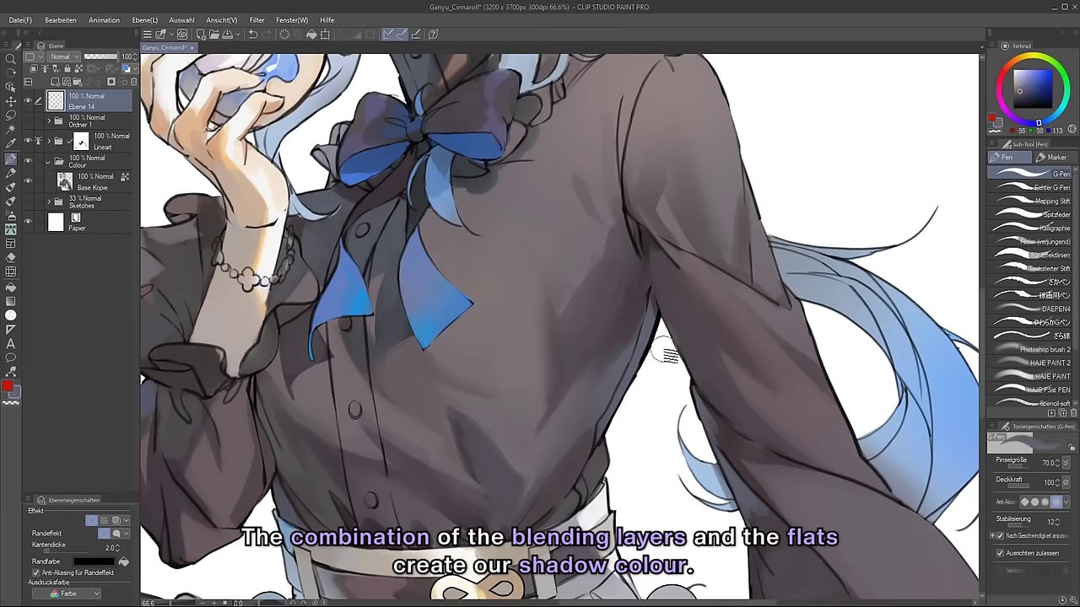
Sample shadow colours from the dark shirt and sleeves and place them as round swatches beside their areas
left_click(661, 358)
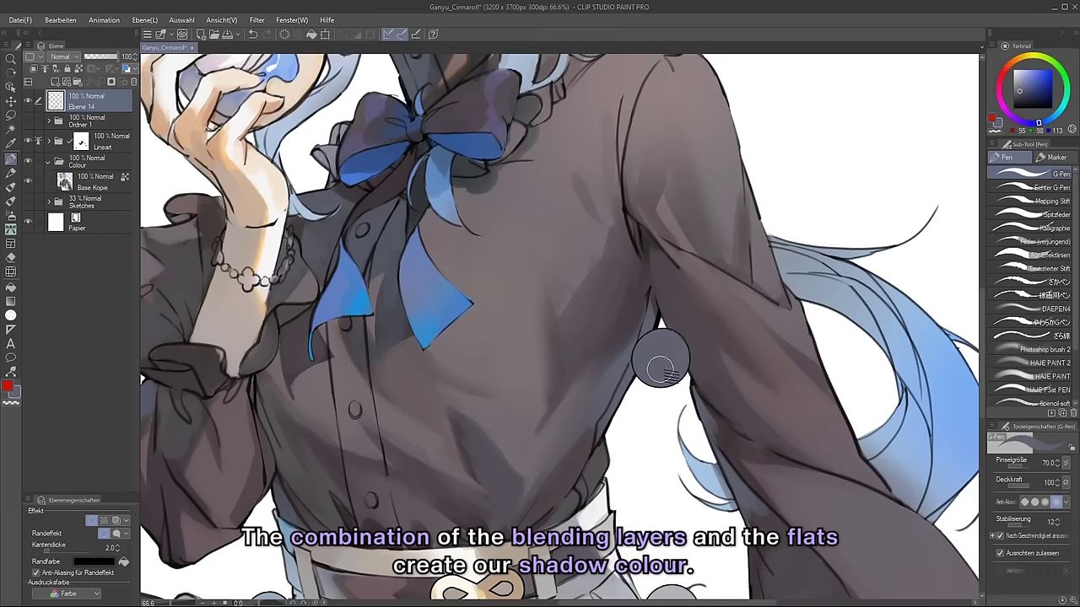
left_click(361, 393, "alt")
left_click(370, 383)
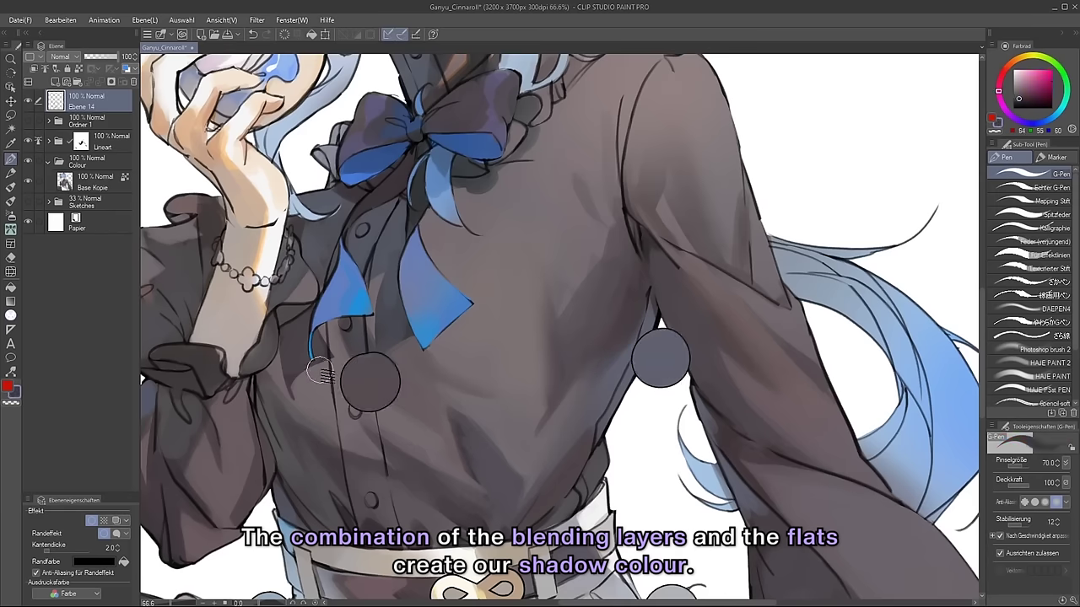
left_click(316, 388)
left_click(160, 394, "alt")
left_click_drag(280, 417, 393, 412)
left_click(216, 378)
Switch back to red and add annotation strokes around the shirt's shadow swatches
left_click(10, 389)
mouse_move(527, 382)
left_mouse_down()
mouse_move(675, 375)
mouse_move(729, 361)
left_mouse_up()
left_click_drag(384, 392, 267, 390)
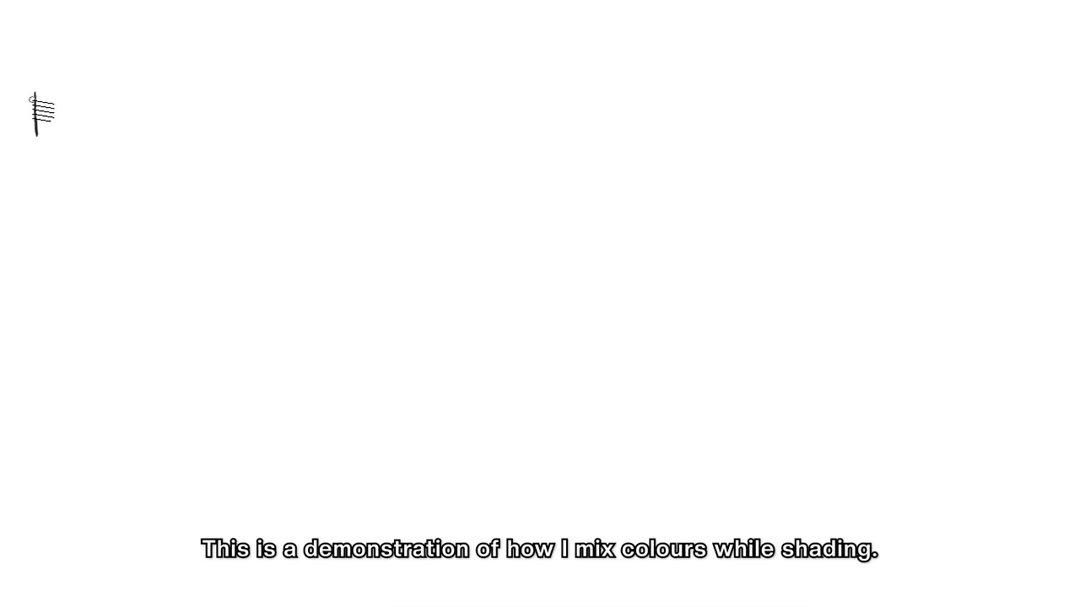
Handwrite the colour-mixing formula BASE + BASIC SHADOW + BLUE in black on a blank canvas, ending with a right-pointing arrow
mouse_move(29, 85)
left_mouse_down()
mouse_move(118, 109)
mouse_move(135, 84)
left_mouse_up()
left_click_drag(241, 85, 238, 102)
mouse_move(320, 83)
left_mouse_down()
mouse_move(324, 99)
mouse_move(340, 99)
left_mouse_up()
mouse_move(395, 82)
left_mouse_down()
mouse_move(395, 98)
mouse_move(457, 80)
left_mouse_up()
left_click_drag(569, 74, 572, 92)
left_click_drag(617, 76, 635, 91)
left_click_drag(643, 82, 661, 73)
left_click_drag(496, 86, 516, 86)
left_click_drag(506, 80, 504, 95)
left_click_drag(169, 95, 191, 94)
left_click_drag(179, 87, 177, 105)
left_click_drag(709, 83, 740, 83)
left_click_drag(727, 77, 722, 96)
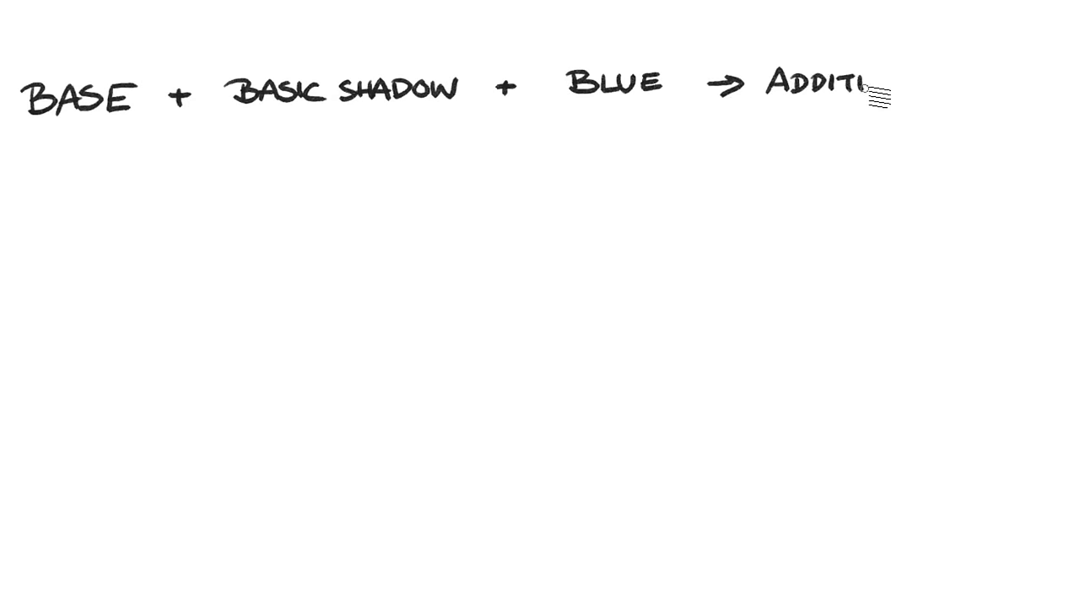
Complete the formula by handwriting ADDITIONAL SHADOW COLOUR on two lines after the arrow
left_click_drag(922, 108, 926, 105)
left_click_drag(941, 103, 953, 117)
left_click_drag(962, 104, 965, 104)
left_click_drag(976, 102, 993, 102)
left_click_drag(1001, 101, 1001, 116)
left_click_drag(998, 100, 1024, 124)
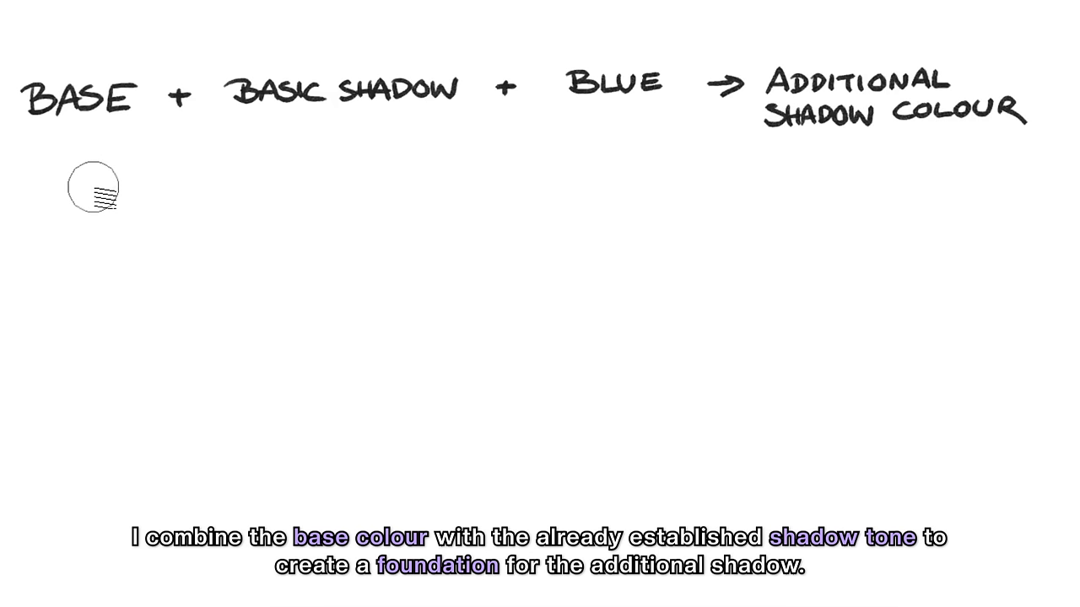